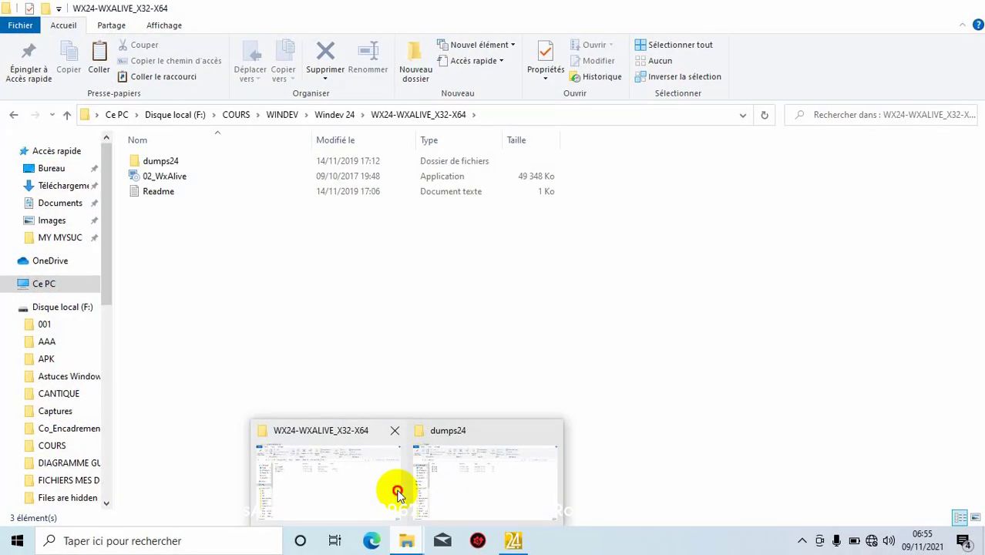
Step: Bring up the WX24-WXALIVE_X32-X64 folder in File Explorer and select the 02_WxAlive application
click(397, 539)
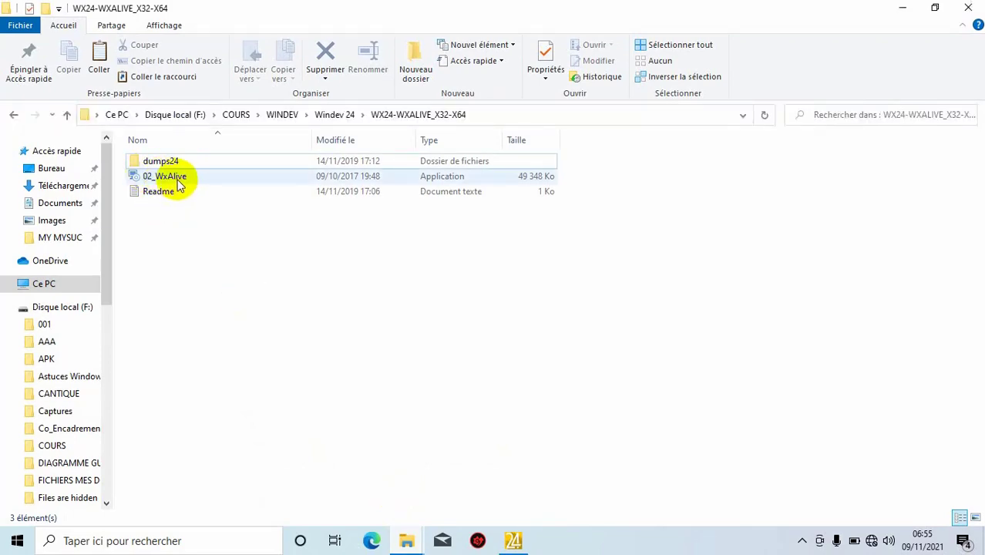
mouse_move(179, 180)
click(214, 187)
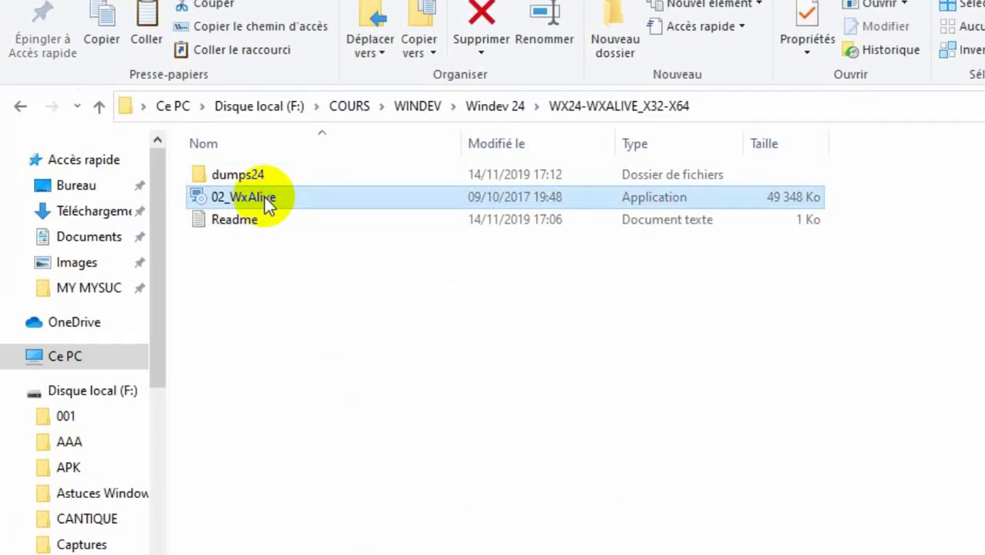
mouse_move(261, 202)
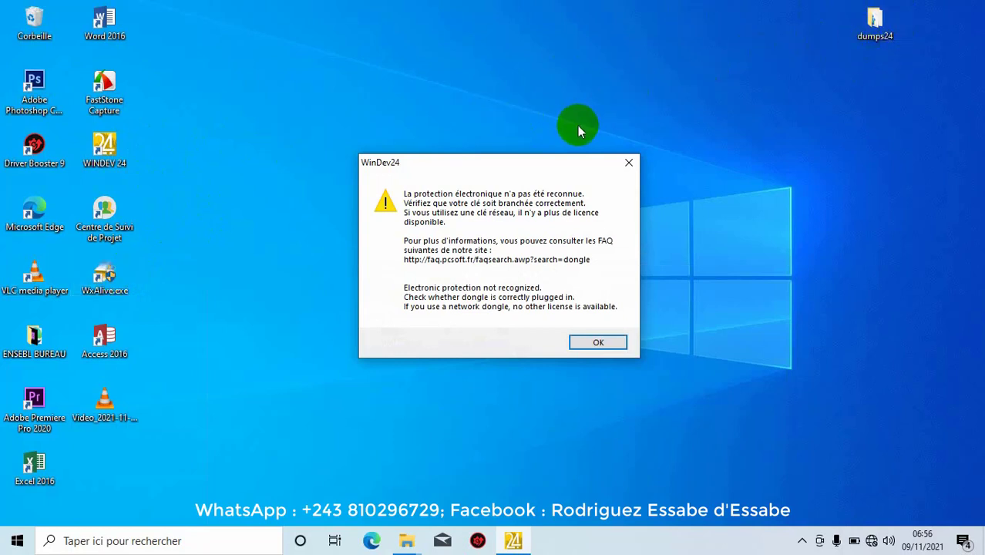
Step: Move the WinDev24 electronic protection message higher on the desktop and dismiss it
drag(509, 165, 530, 122)
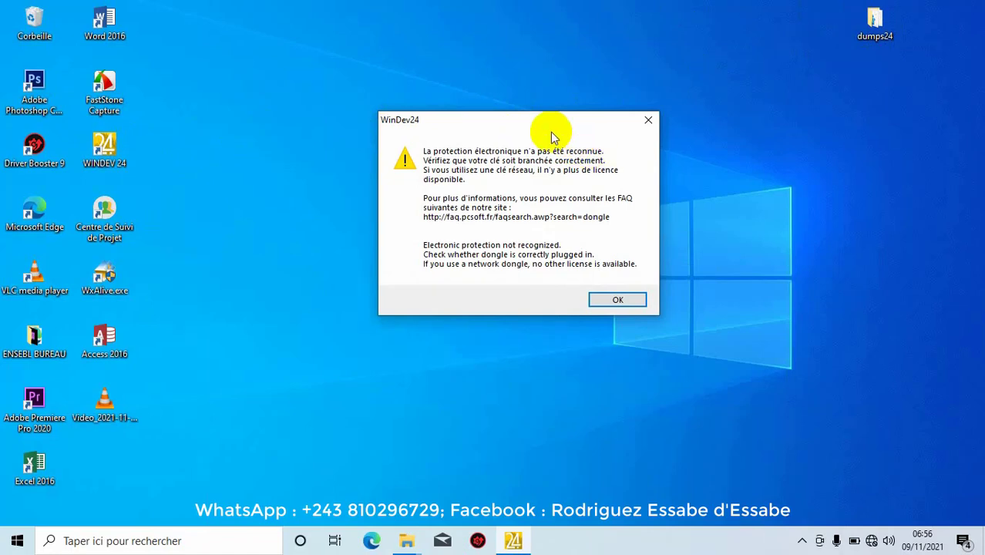
mouse_move(528, 124)
mouse_down()
mouse_move(469, 99)
mouse_move(574, 130)
mouse_move(513, 115)
mouse_move(550, 133)
mouse_move(534, 126)
mouse_up()
click(445, 167)
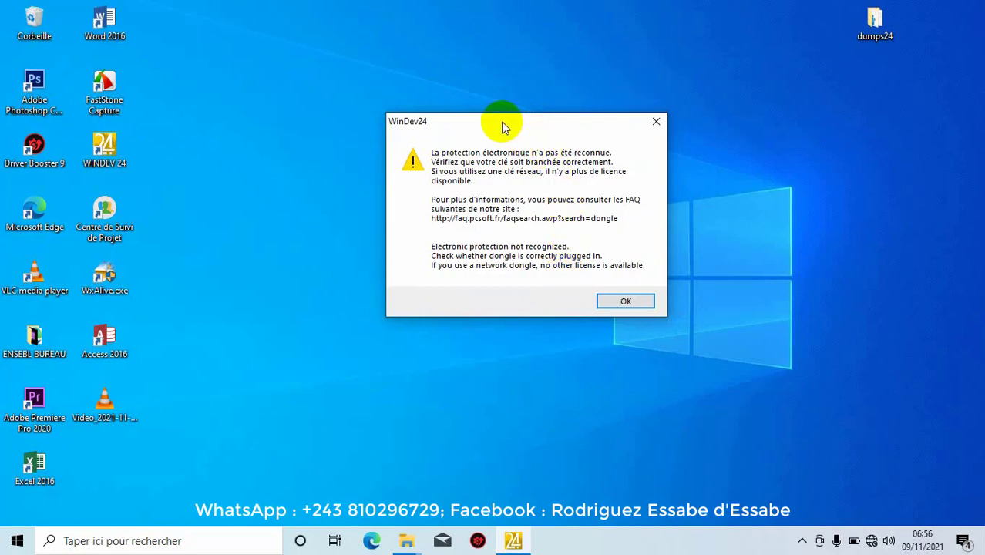
drag(502, 122, 472, 98)
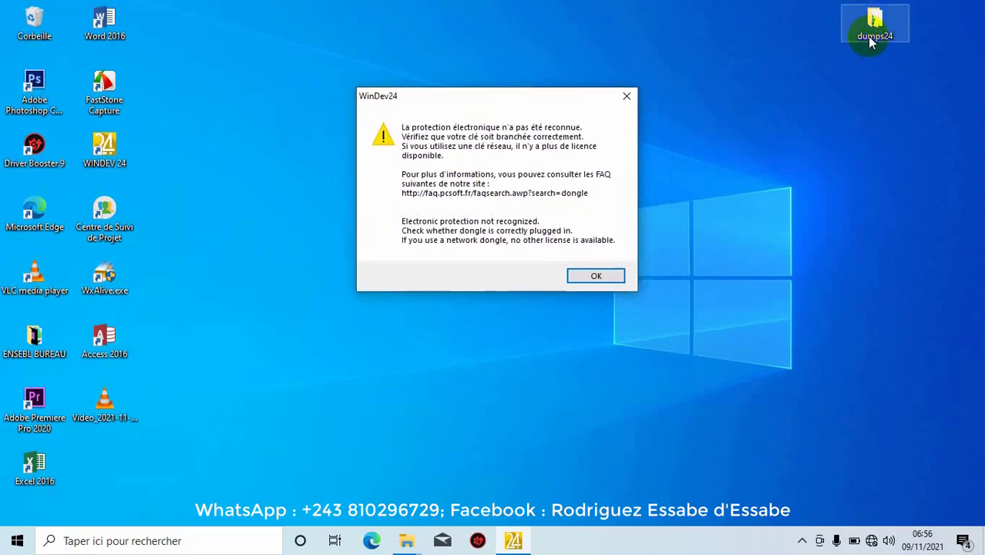
click(597, 276)
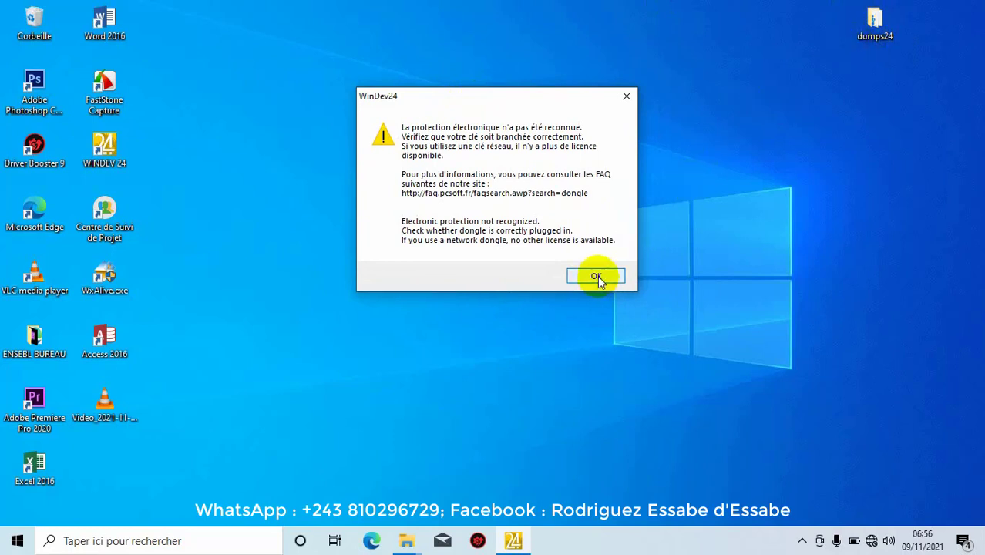
click(627, 97)
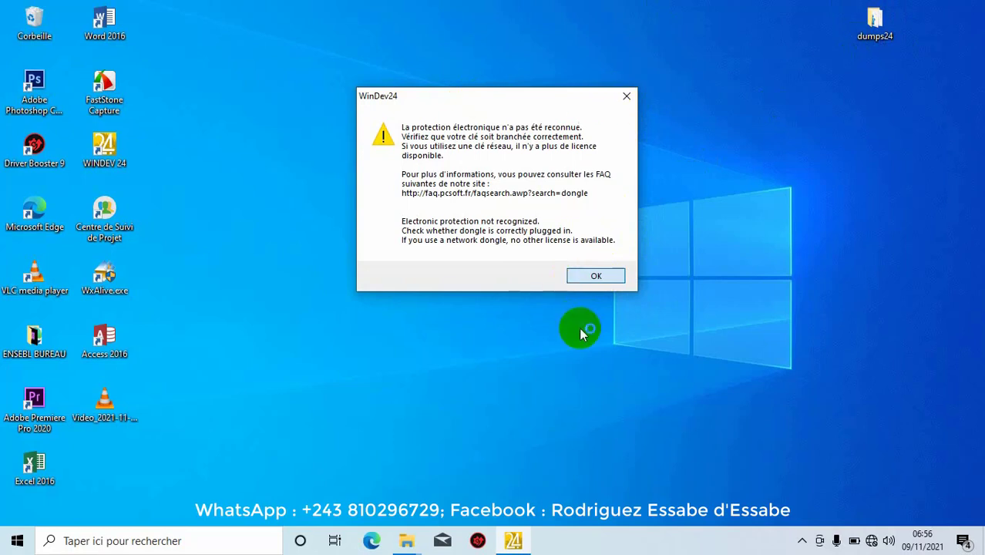
click(629, 99)
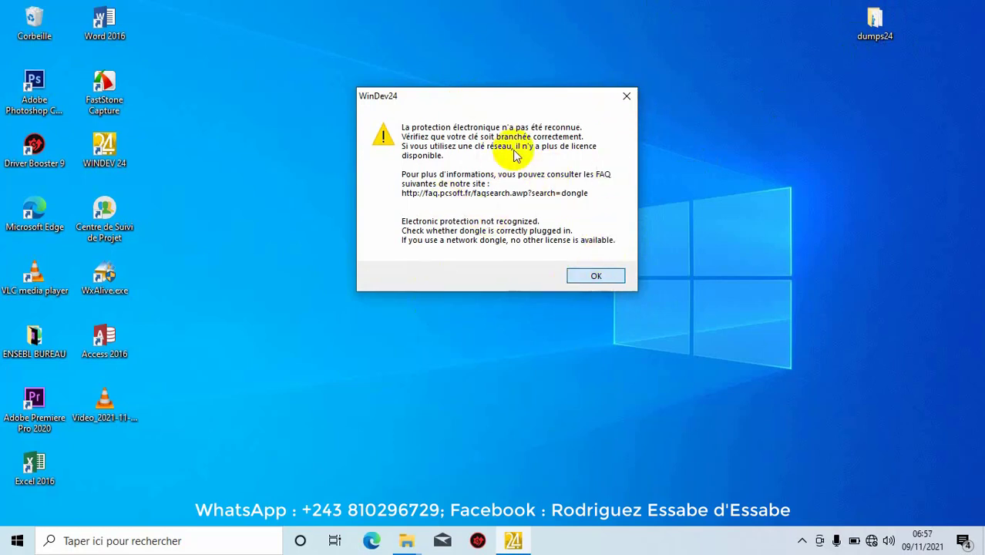
click(456, 214)
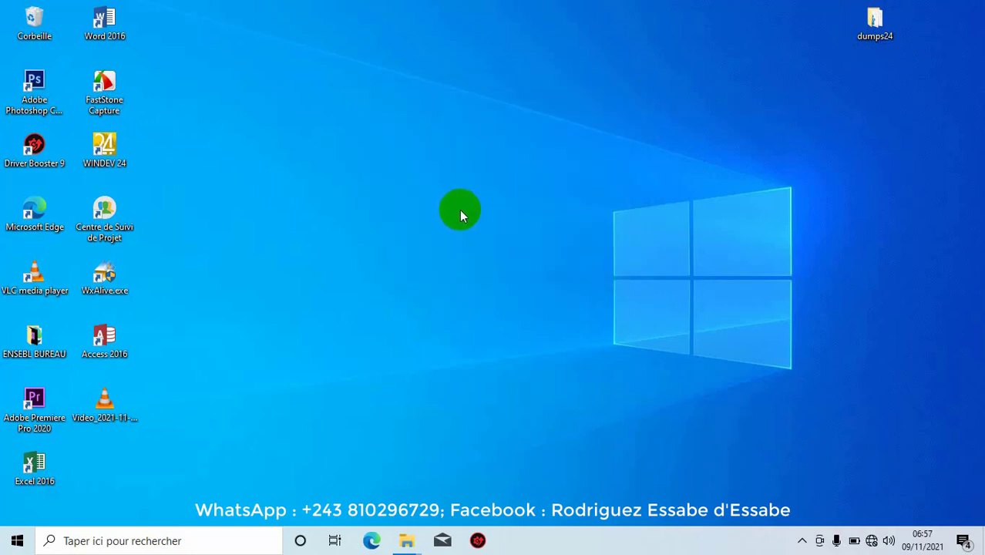
Step: Launch WxAlive from the desktop and run the system preparation, applying the listed drivers and services
click(104, 278)
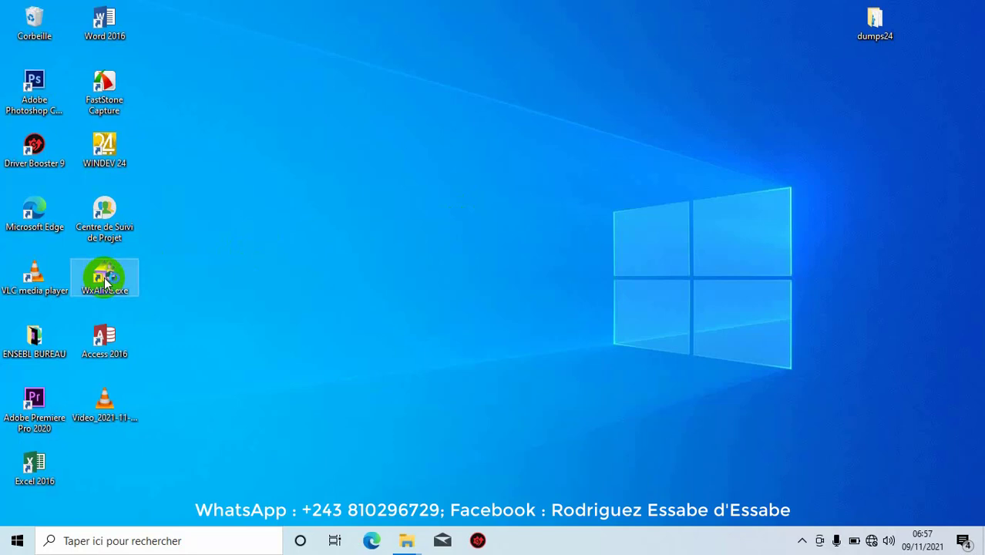
double_click(105, 279)
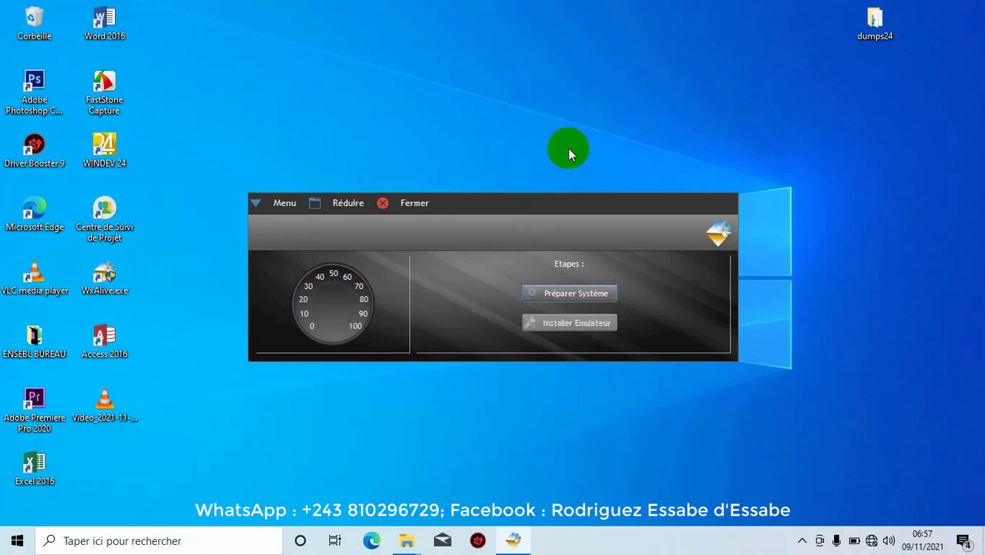
click(582, 298)
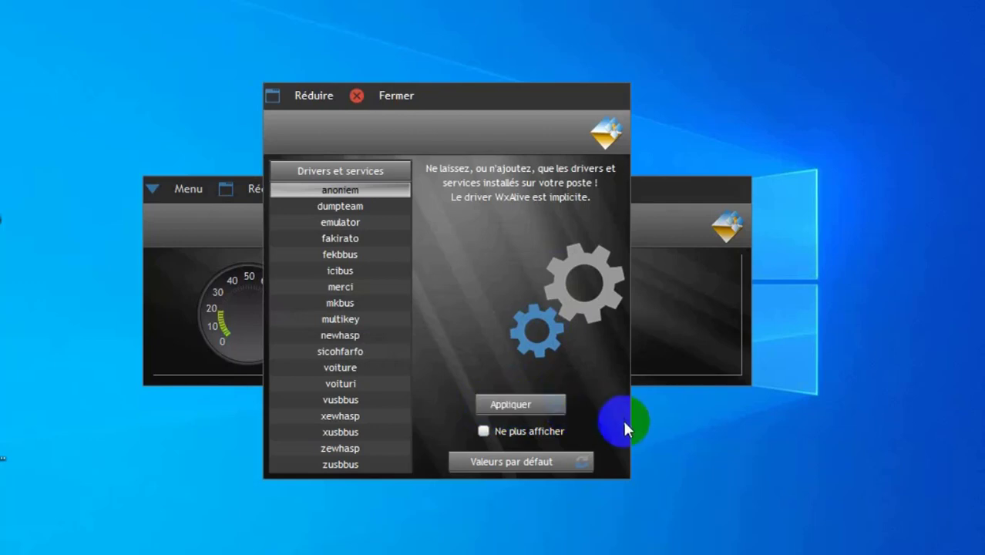
click(510, 405)
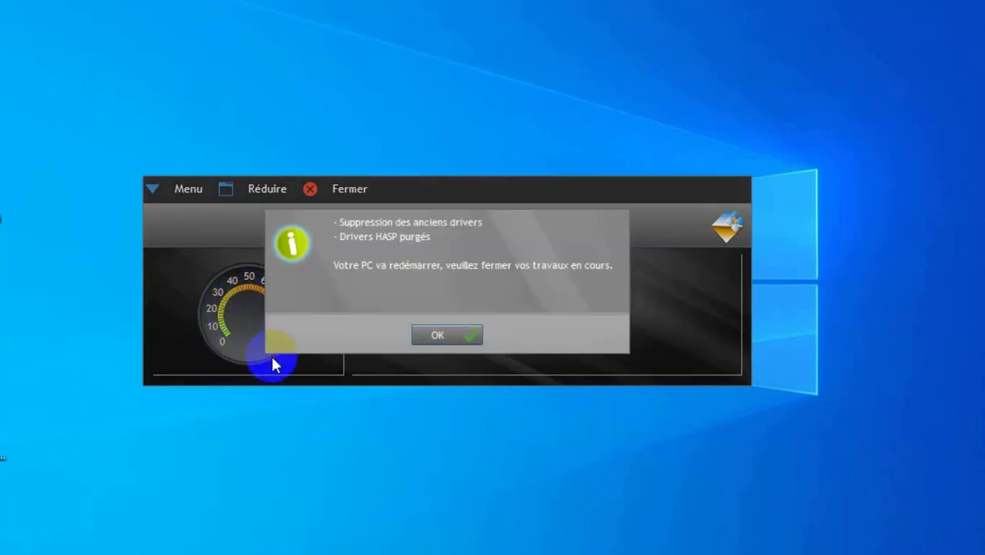
drag(389, 223, 463, 204)
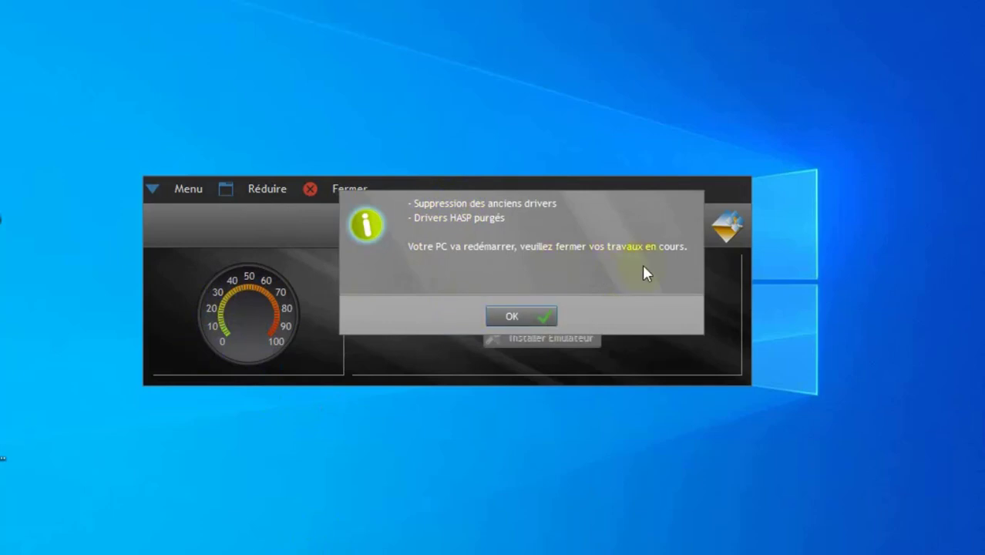
drag(557, 204, 577, 198)
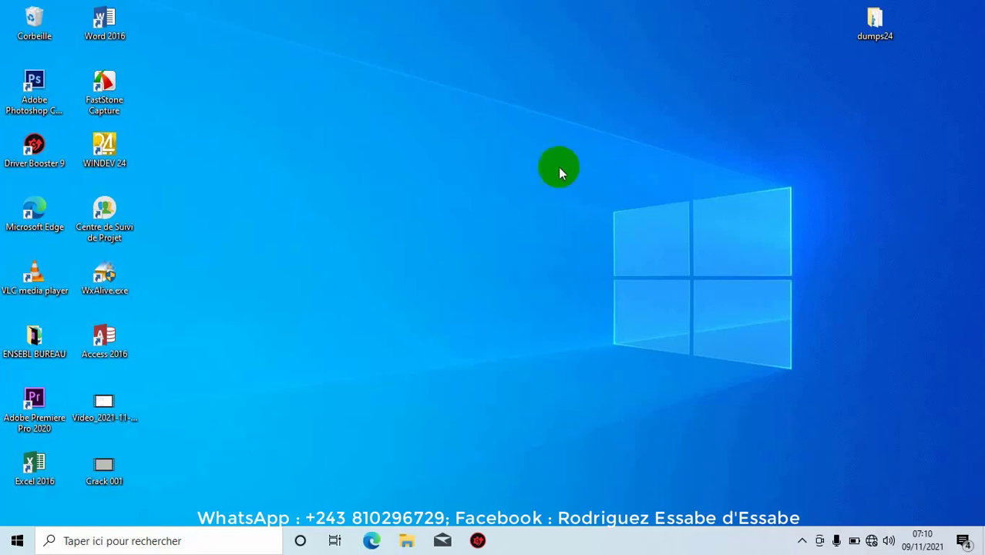
Step: Relaunch WxAlive and install the emulator, accepting the device software from Promelement, LLC and acknowledging the installation report
click(107, 282)
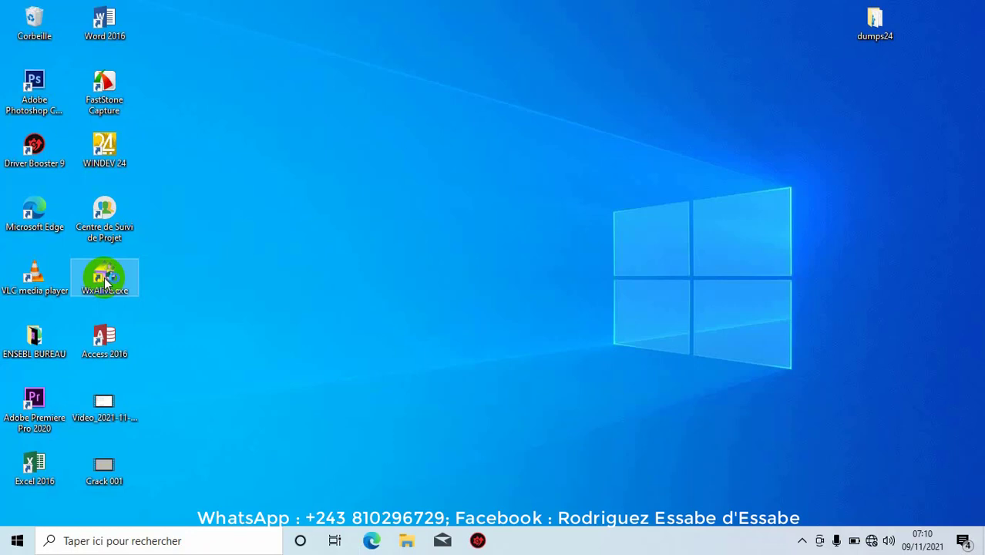
double_click(106, 282)
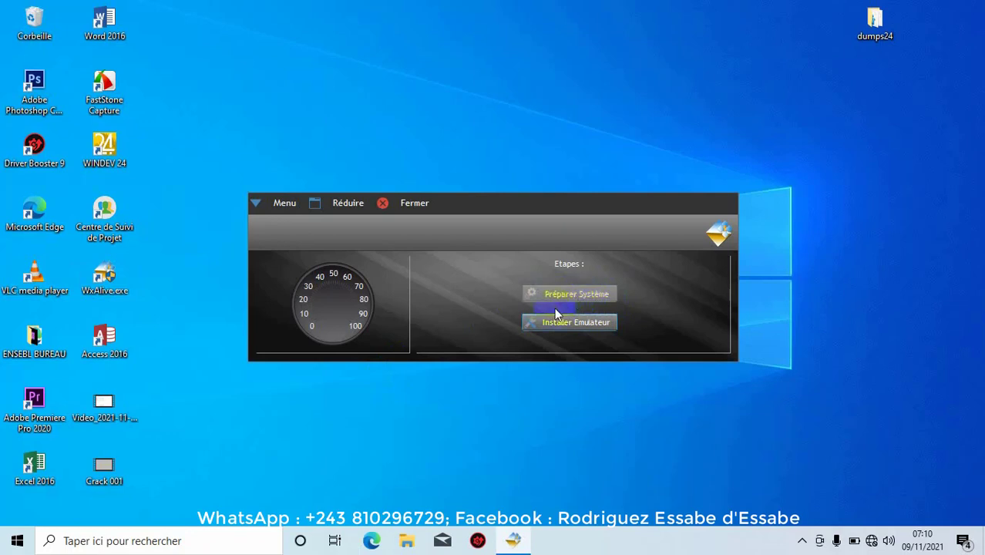
click(566, 334)
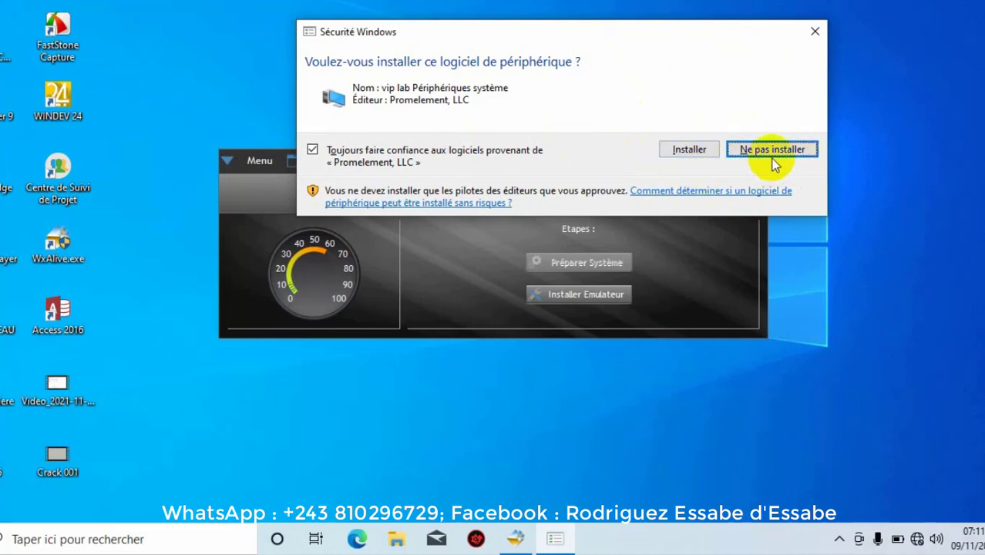
click(706, 154)
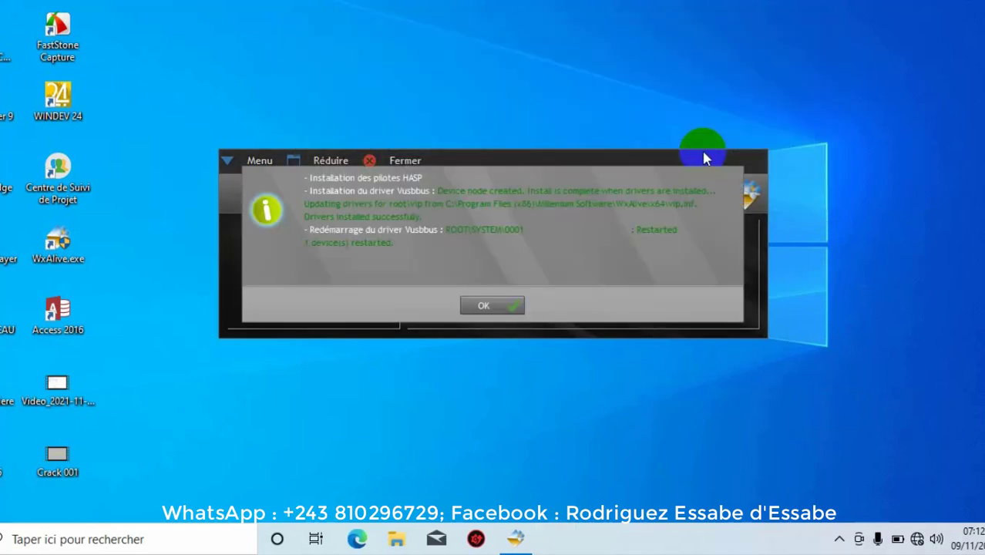
click(501, 306)
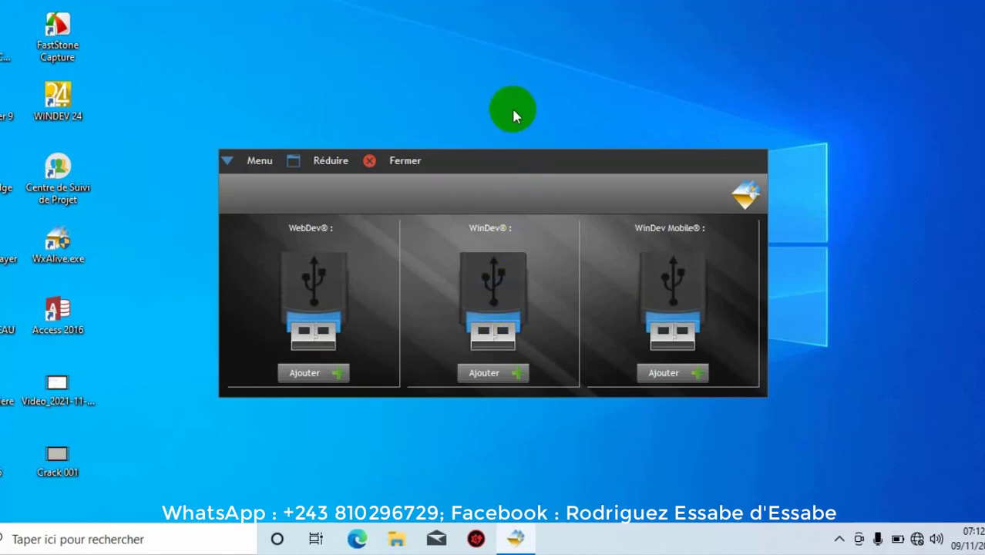
click(502, 165)
click(498, 194)
click(302, 301)
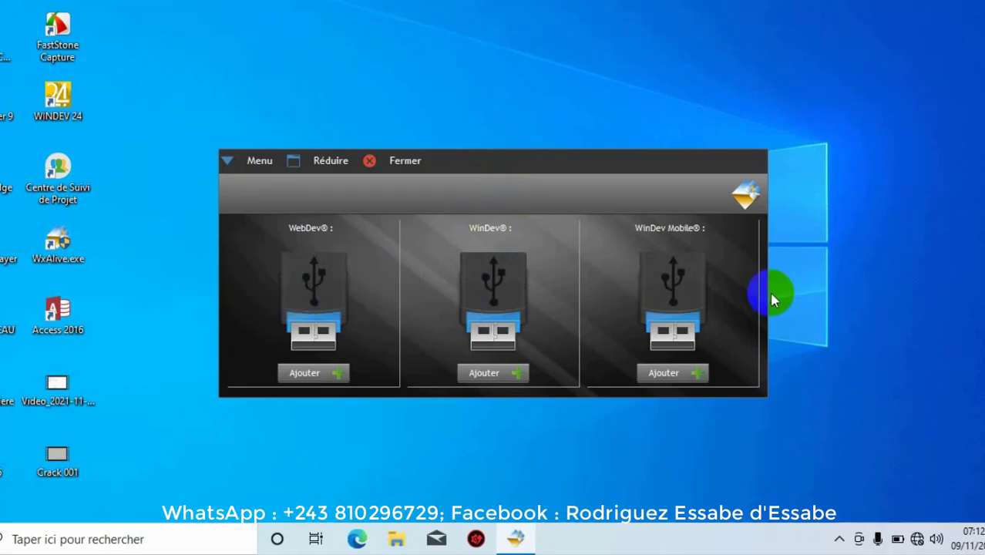
click(560, 299)
click(313, 302)
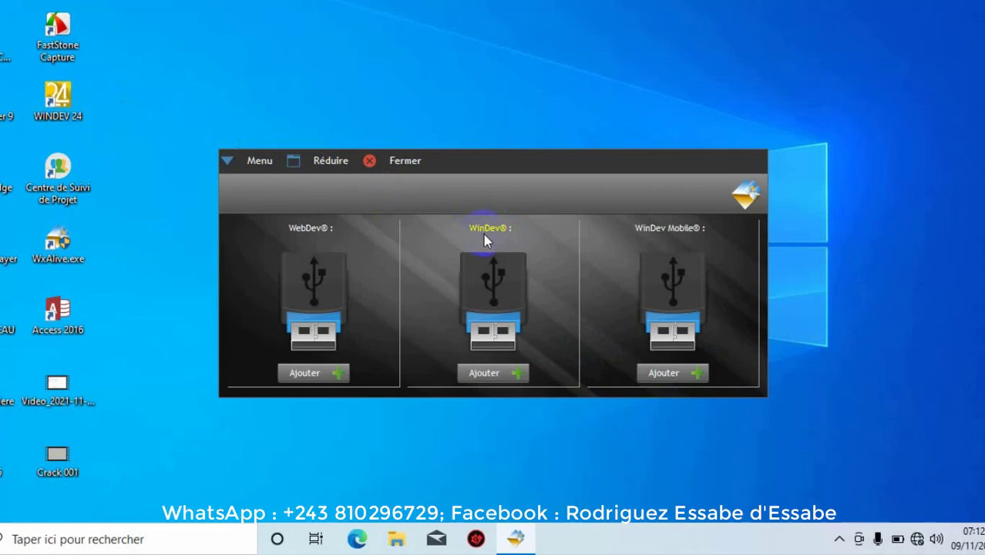
Step: Add a WinDev entry by importing the wd24 .reg dump from the desktop's dumps24 folder, and close the dump window
click(495, 378)
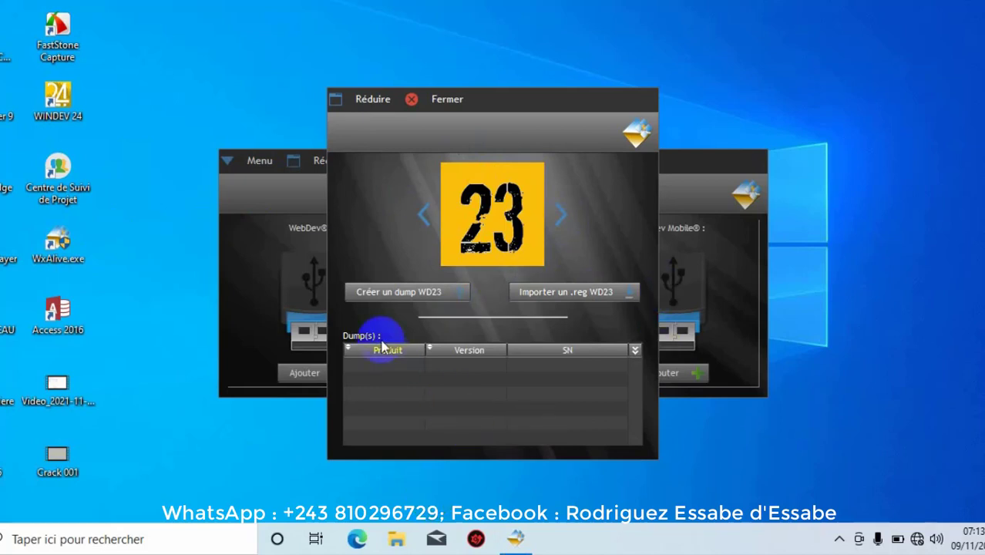
click(572, 297)
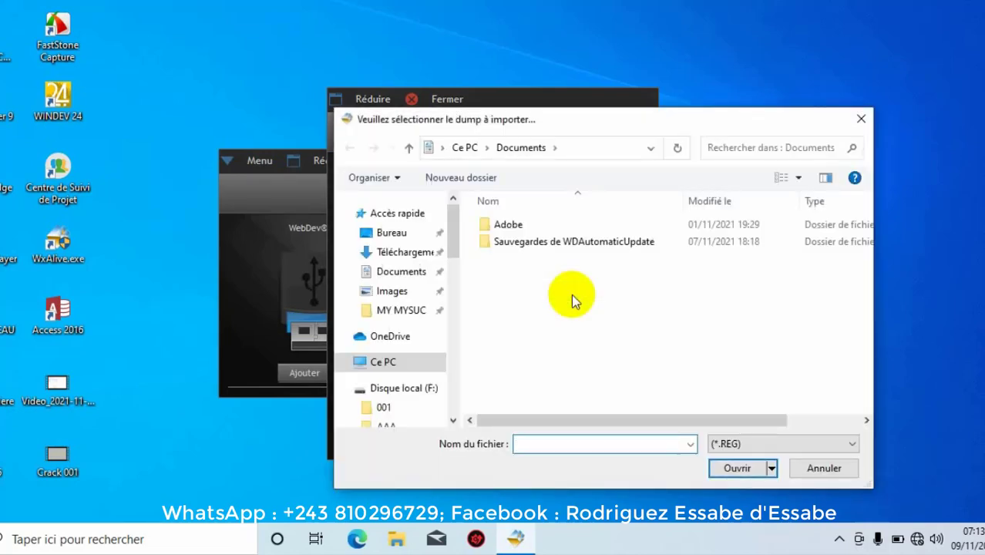
click(391, 235)
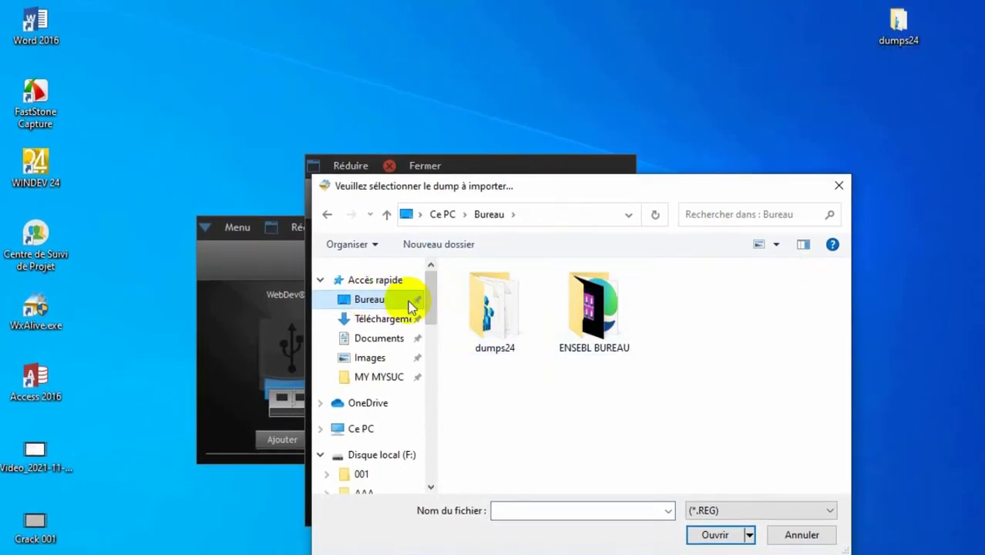
double_click(510, 322)
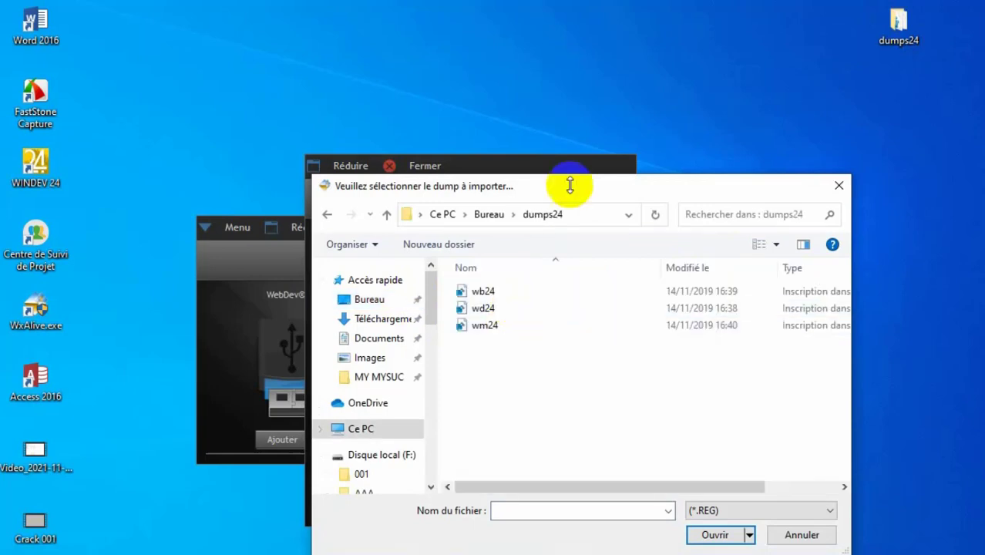
drag(568, 190, 734, 18)
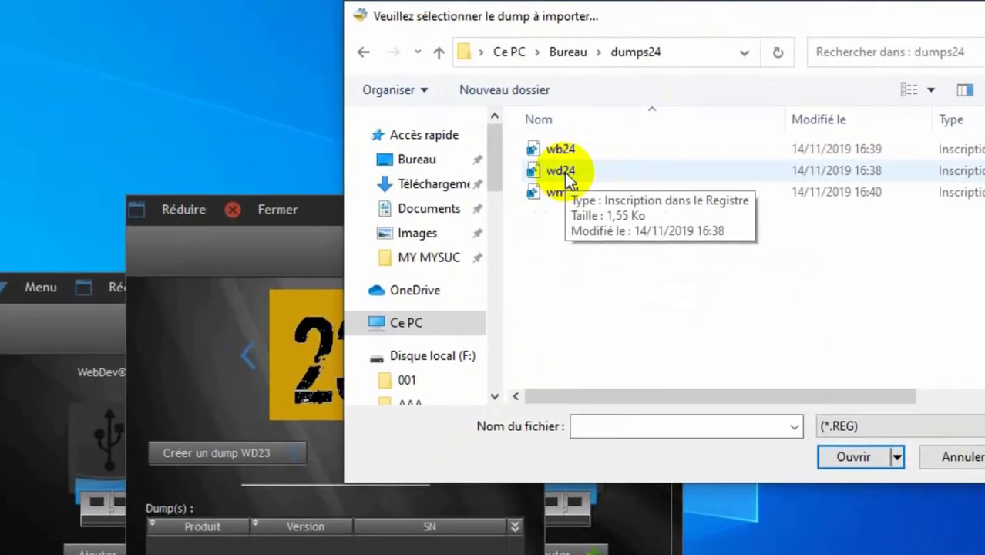
click(653, 142)
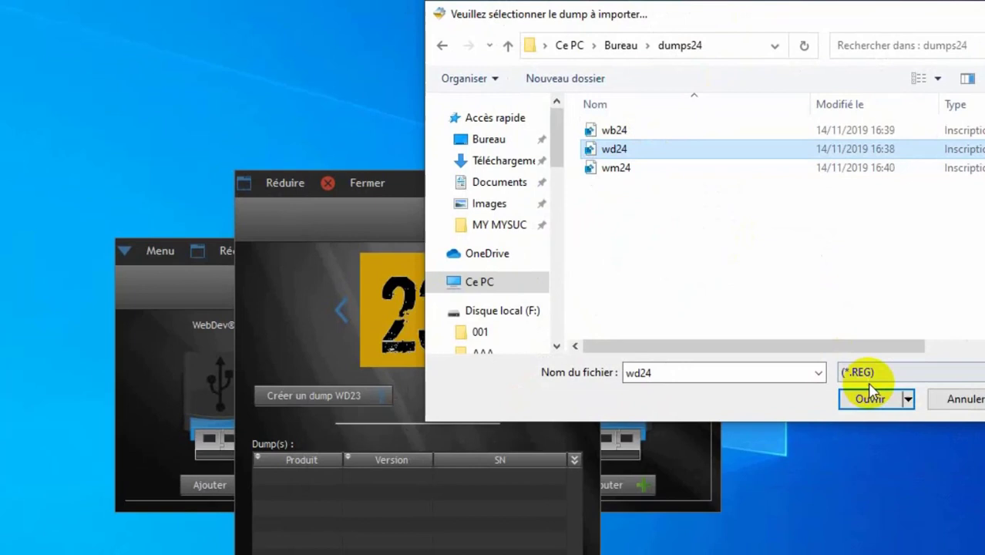
click(870, 397)
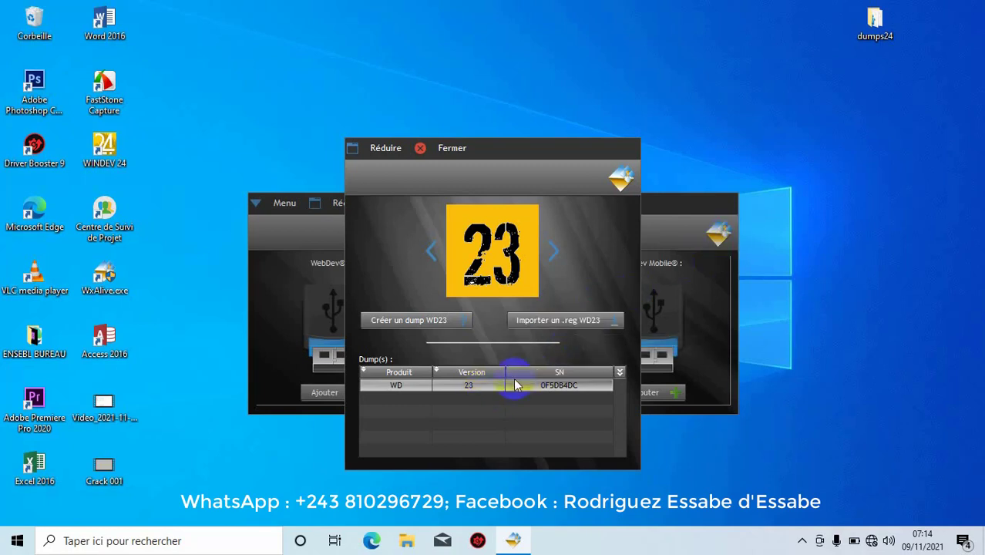
click(464, 401)
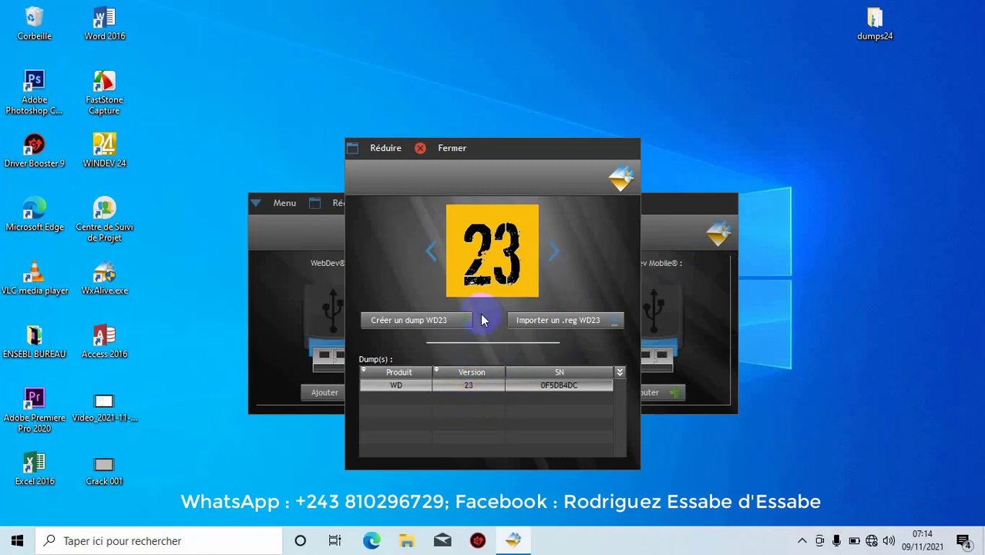
click(456, 150)
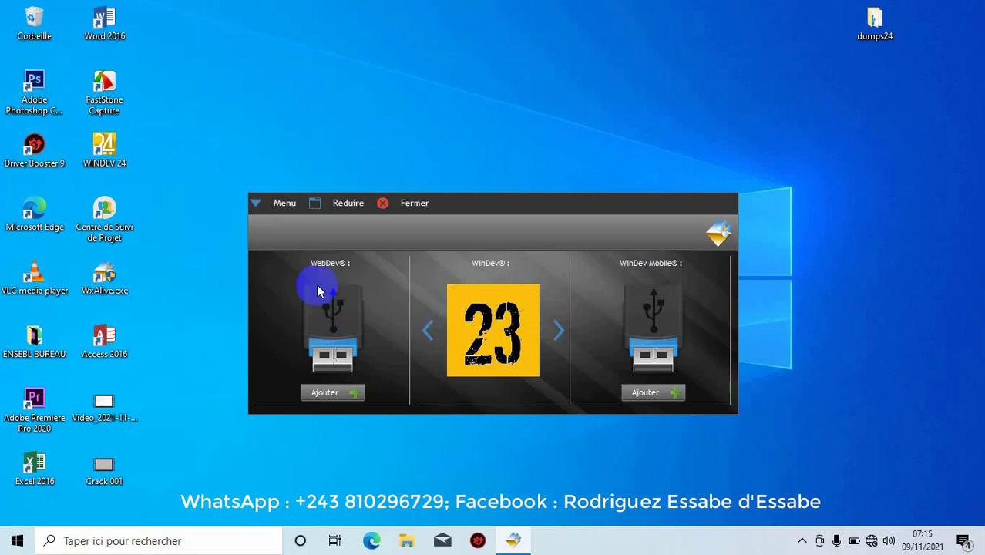
click(324, 393)
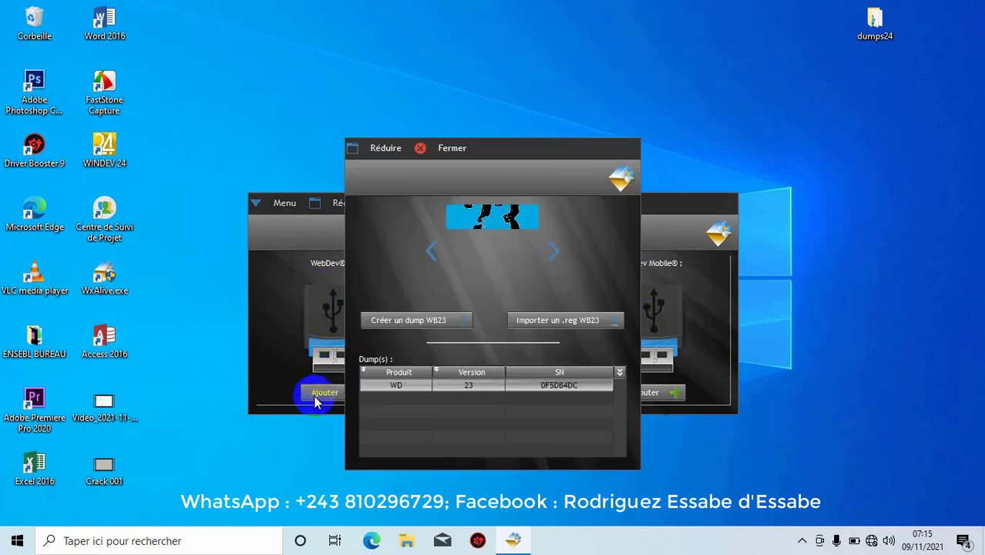
click(529, 321)
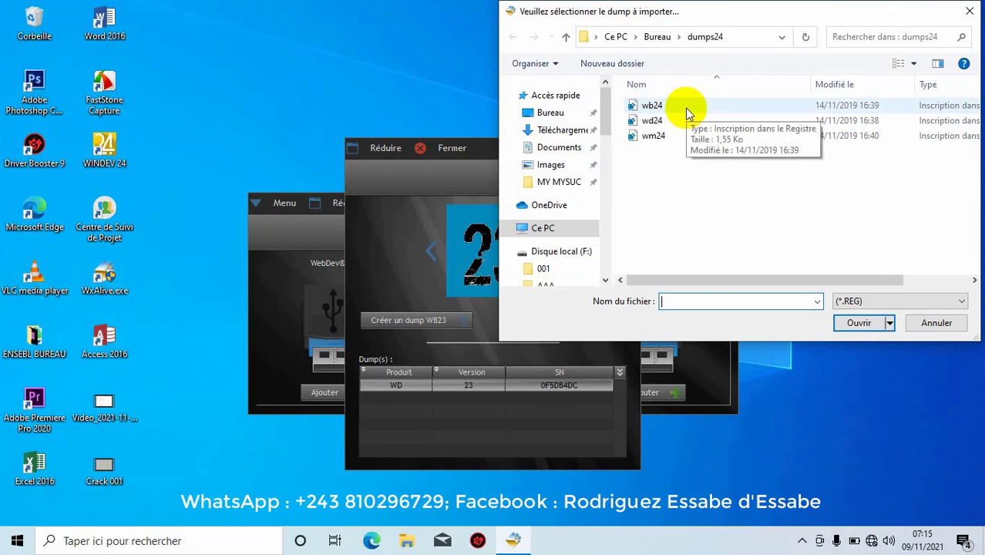
click(971, 11)
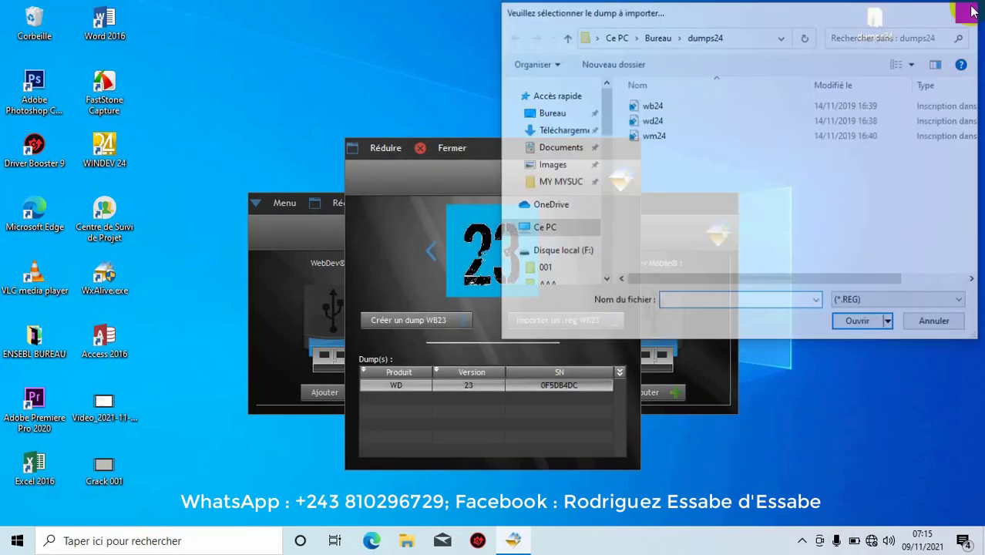
Step: Close the WebDev dump window and the WxAlive main window, and refresh the desktop
click(453, 150)
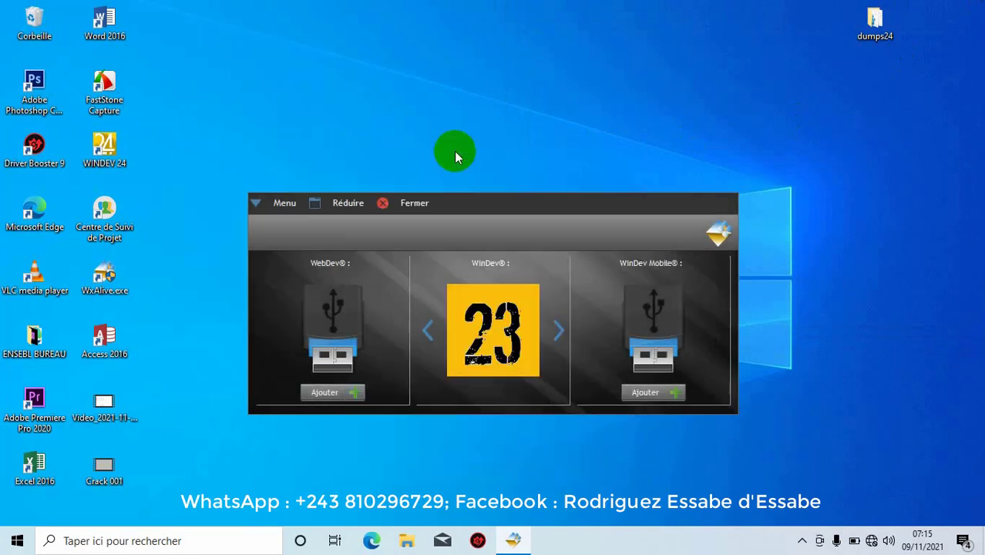
click(417, 201)
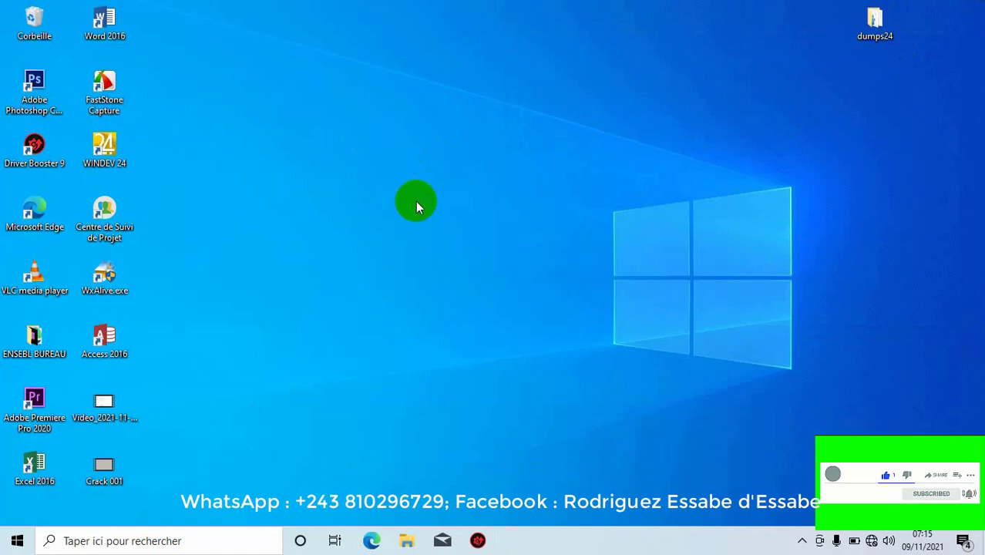
right_click(415, 201)
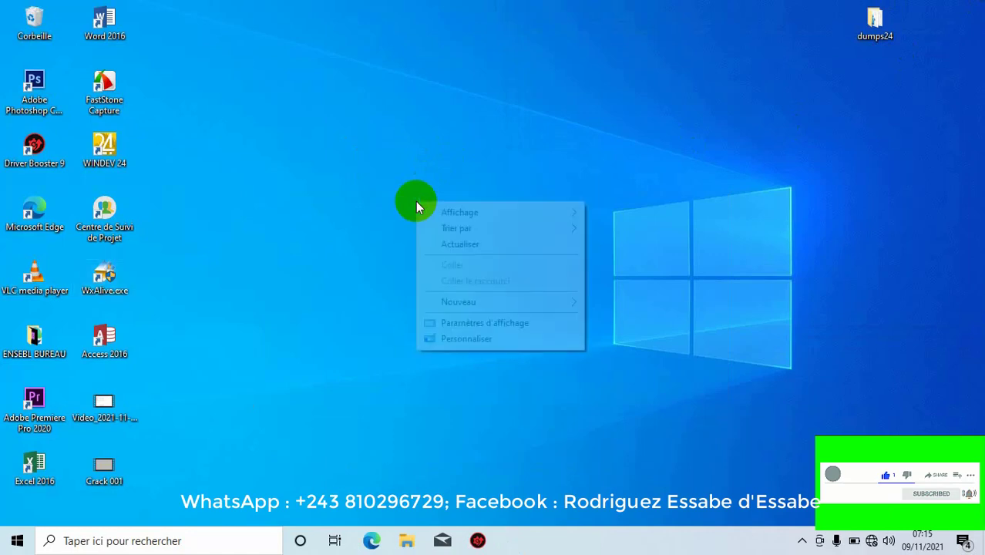
click(451, 244)
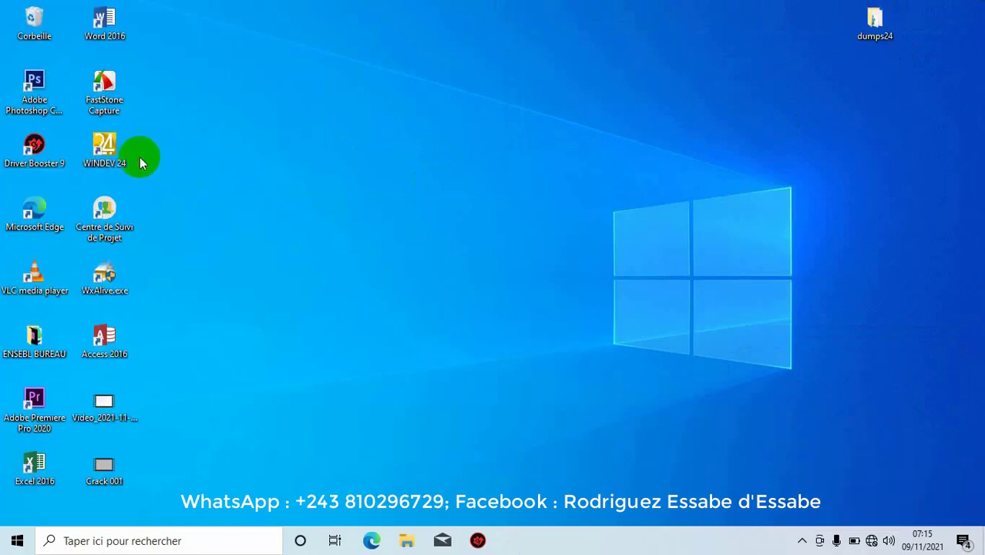
Step: Launch WINDEV 24 from the desktop and complete its first-launch wizard, entering the developer's name and leaving the password empty
double_click(113, 156)
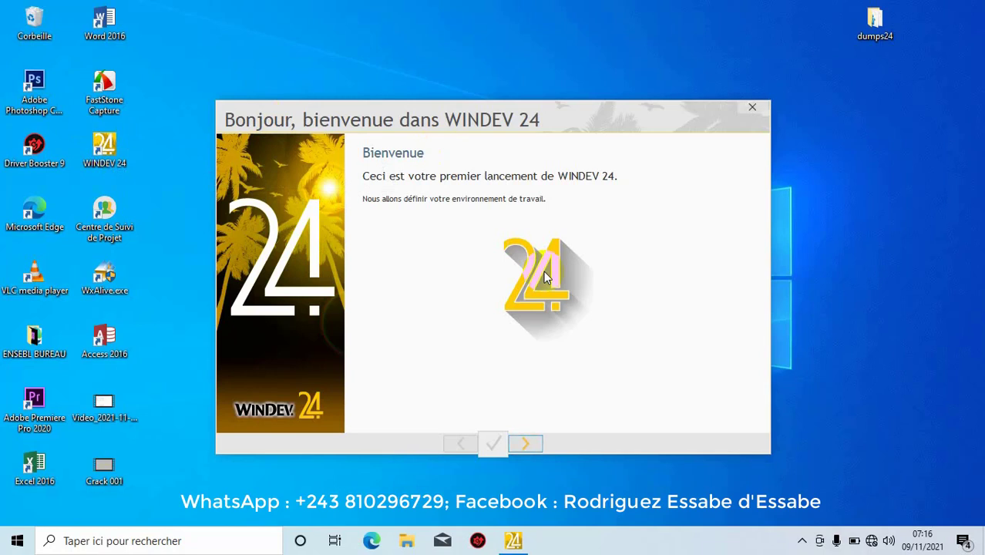
click(533, 445)
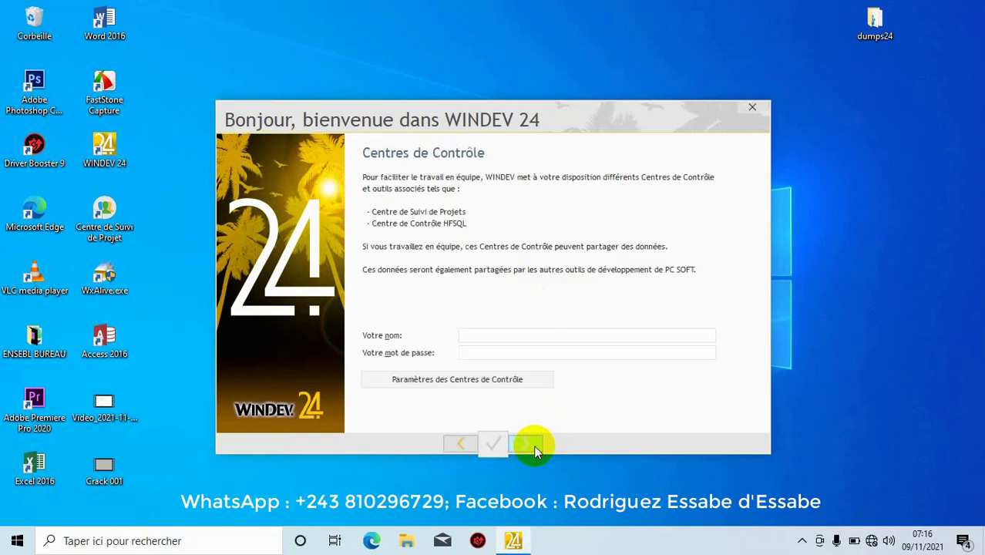
click(486, 339)
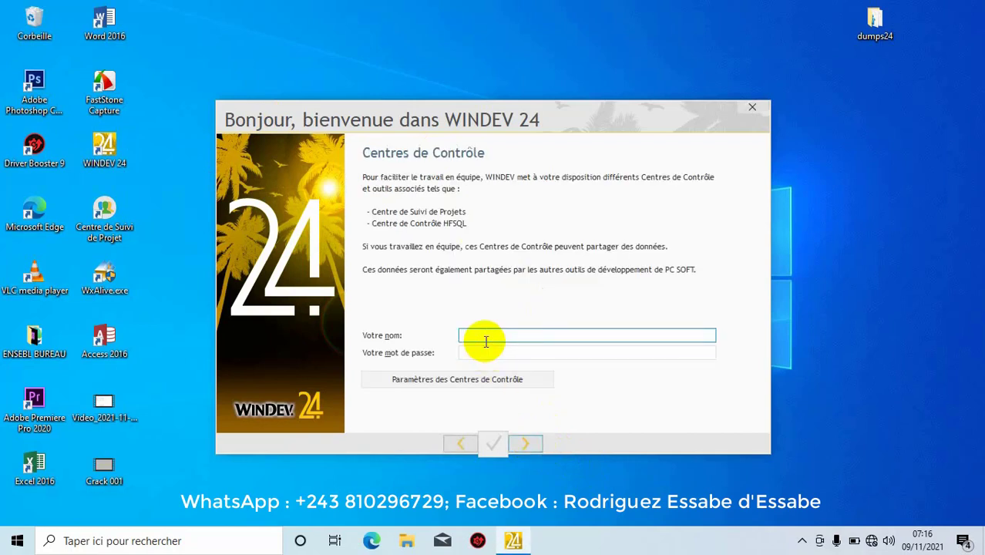
text(Ir NDIXAKATUSI)
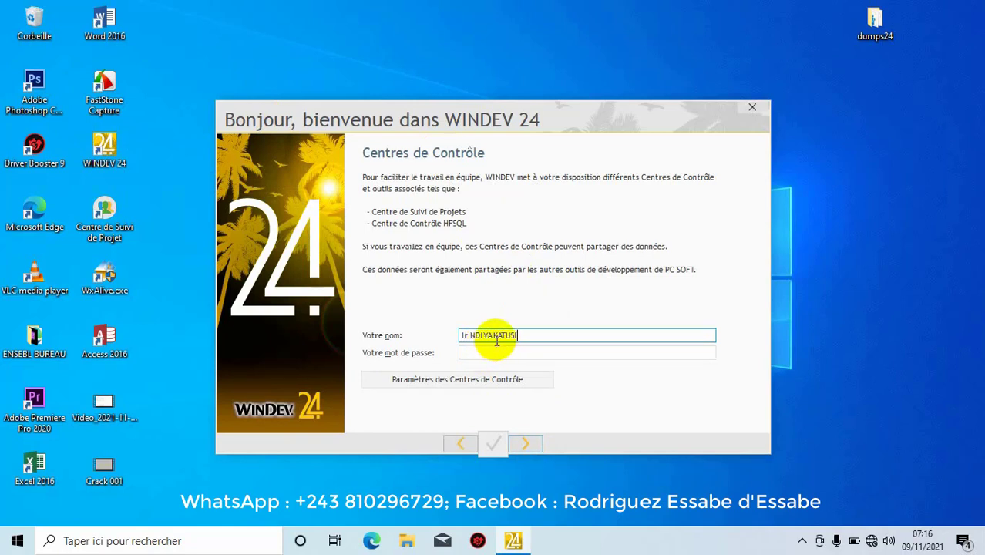
click(494, 335)
click(494, 352)
click(539, 335)
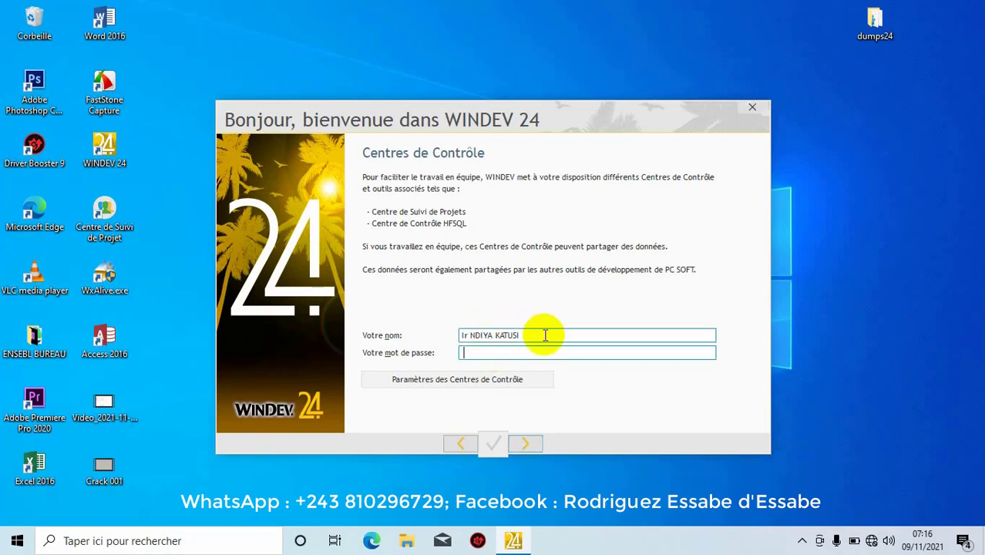
double_click(543, 334)
click(544, 334)
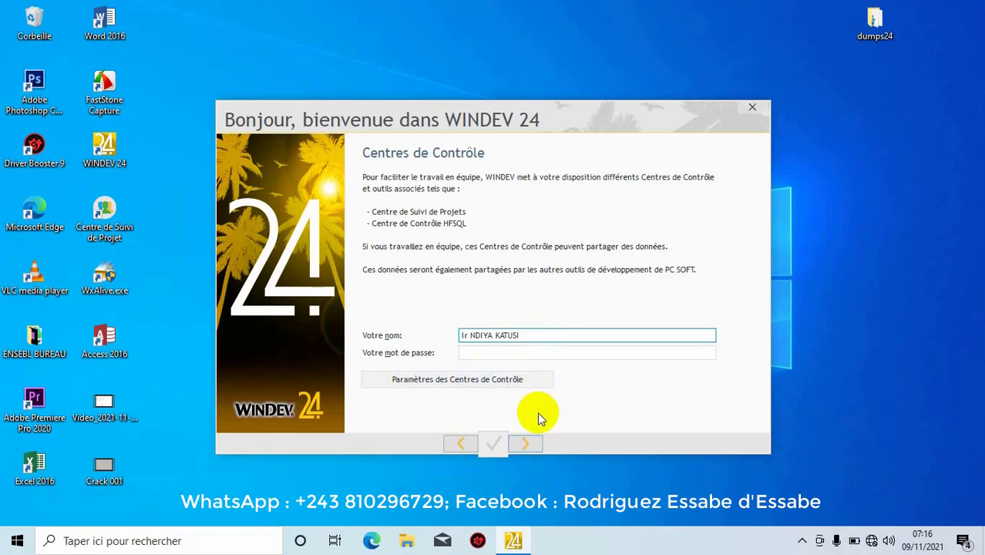
click(534, 443)
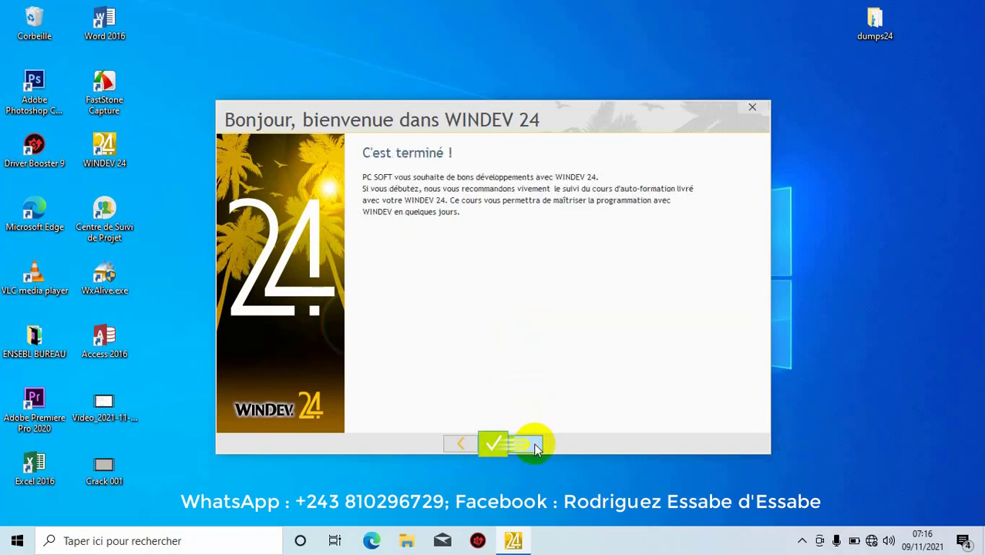
click(534, 445)
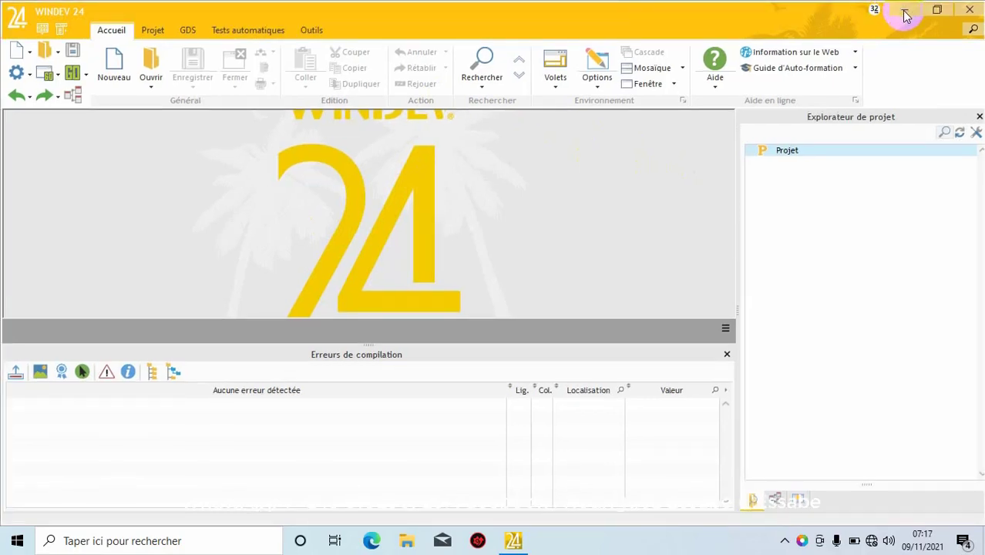
Step: Close the Erreurs de compilation pane in WINDEV 24 and minimize the program to the desktop
click(871, 153)
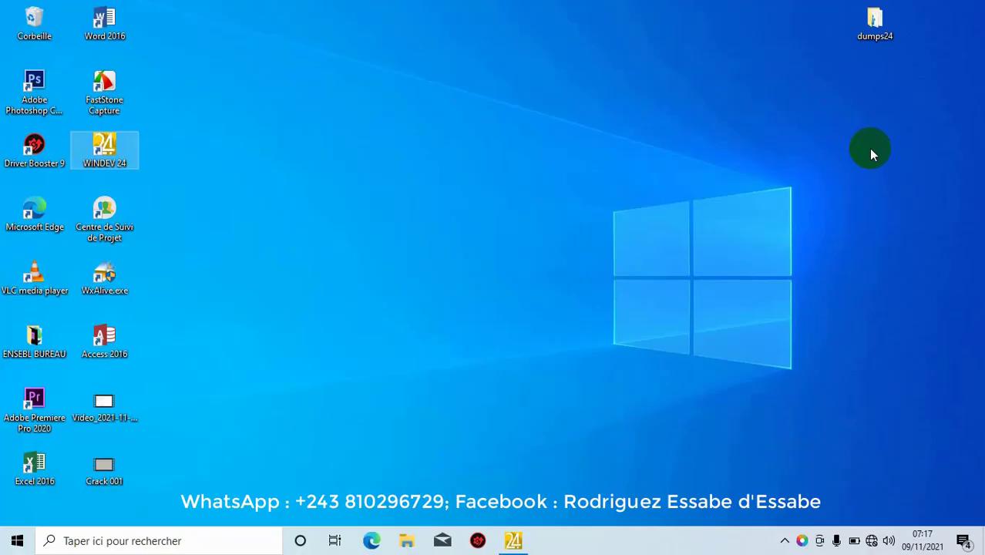
click(528, 98)
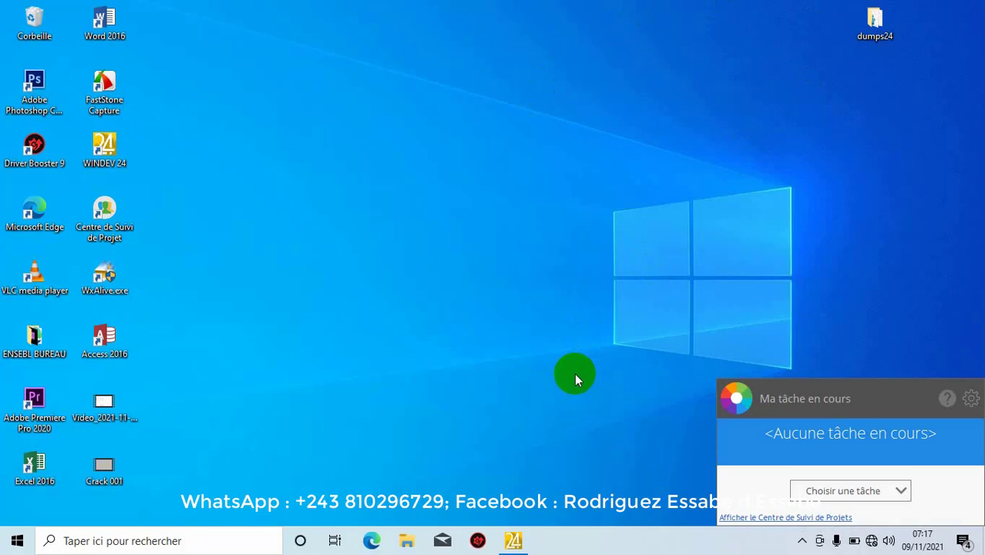
click(513, 540)
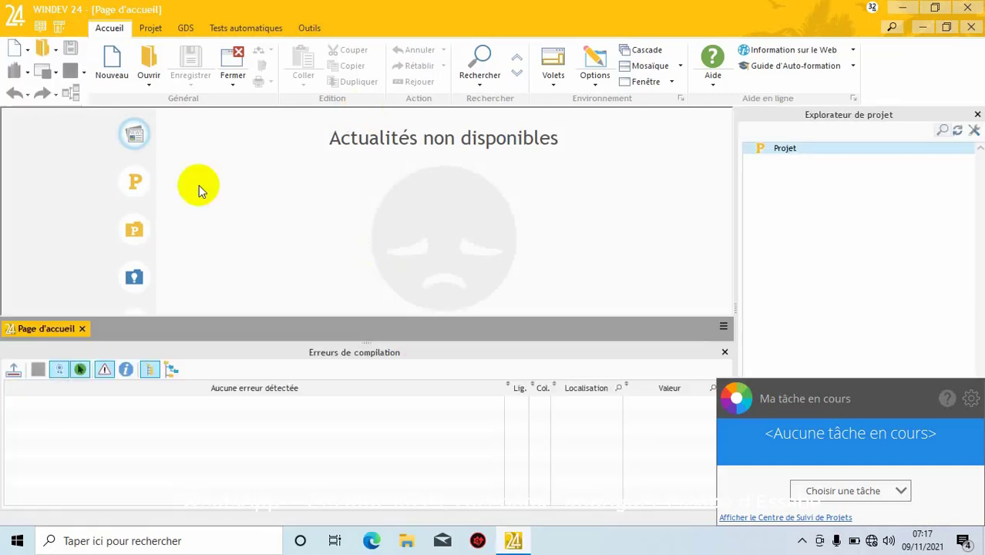
click(725, 353)
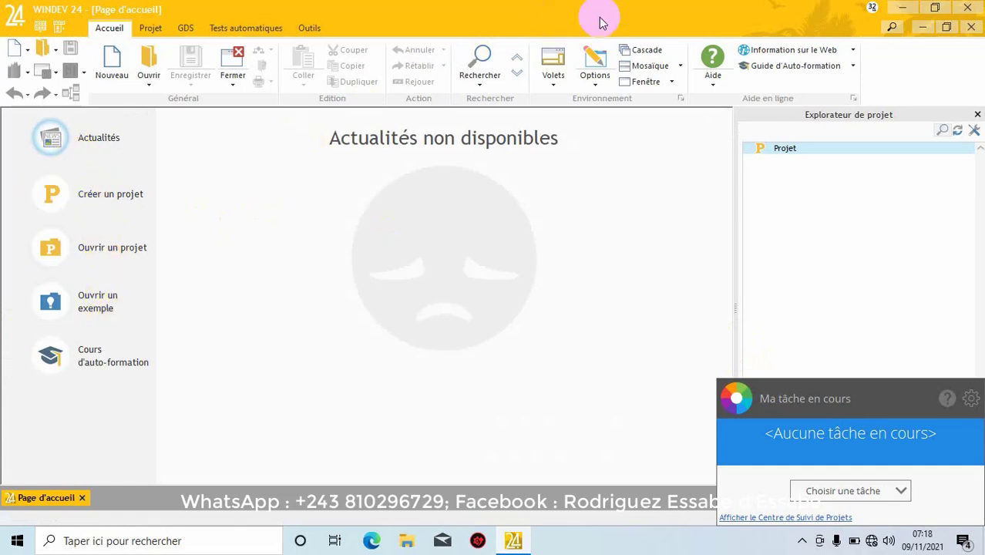
click(903, 7)
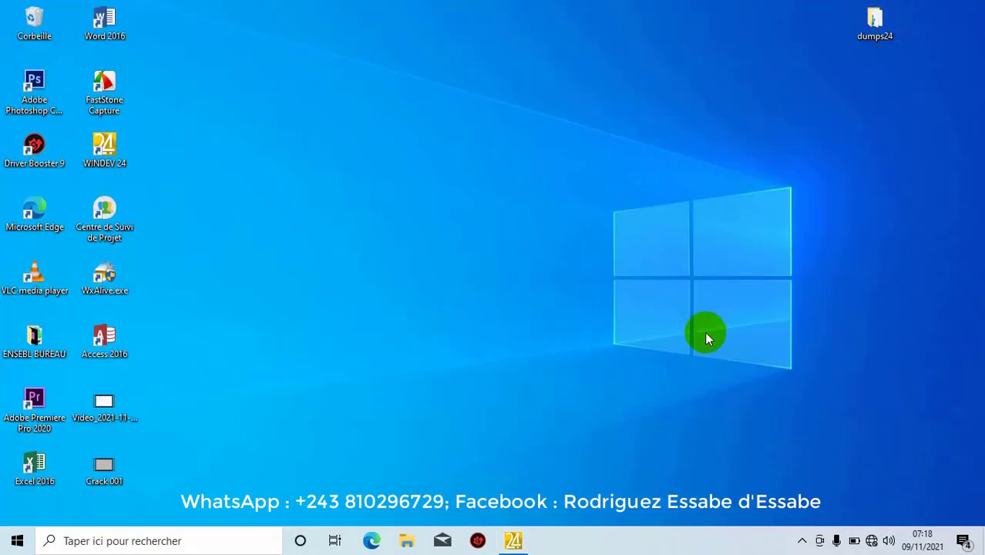